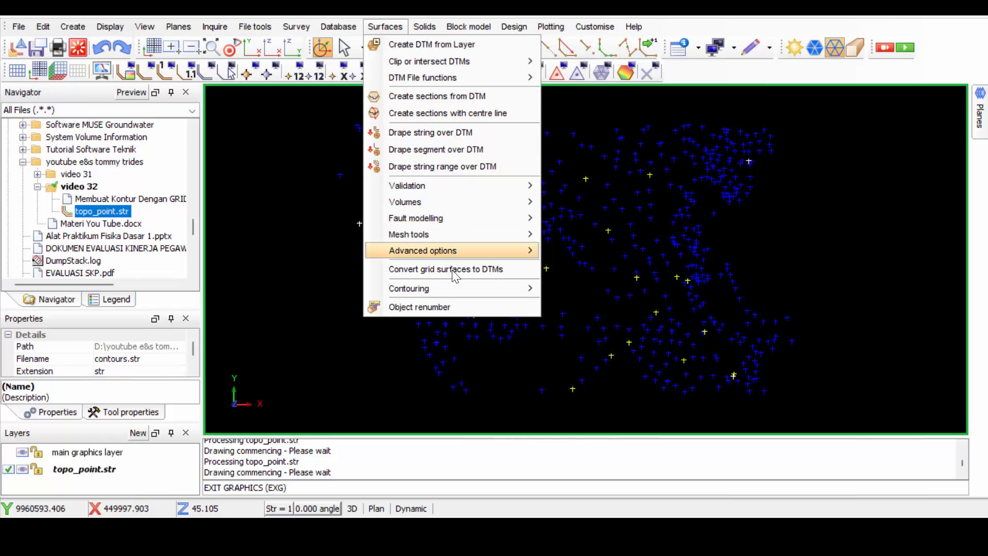
Begin contouring with the grid defaults file ssi_etc:grid.ssi and continue past the graphical display notice.
mouse_move(457, 288)
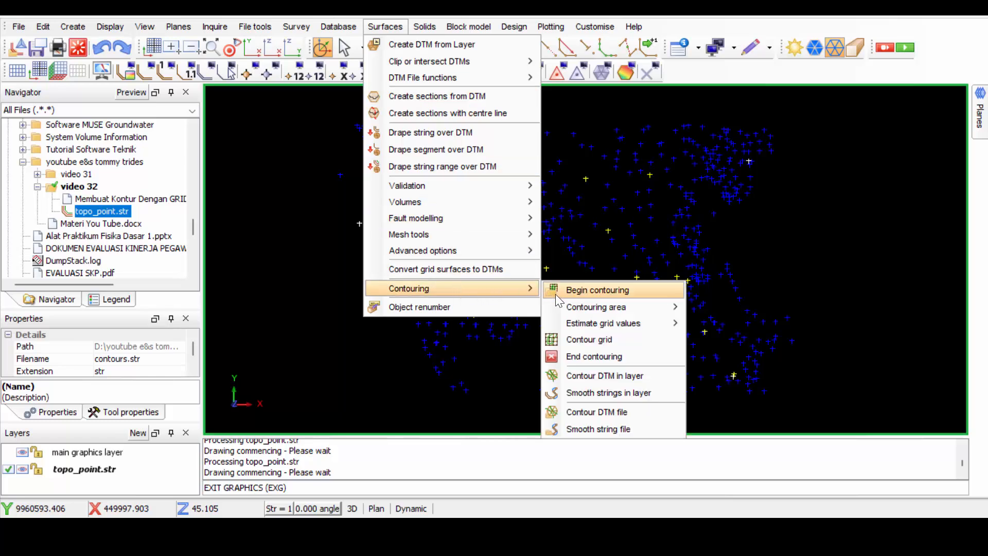
click(607, 290)
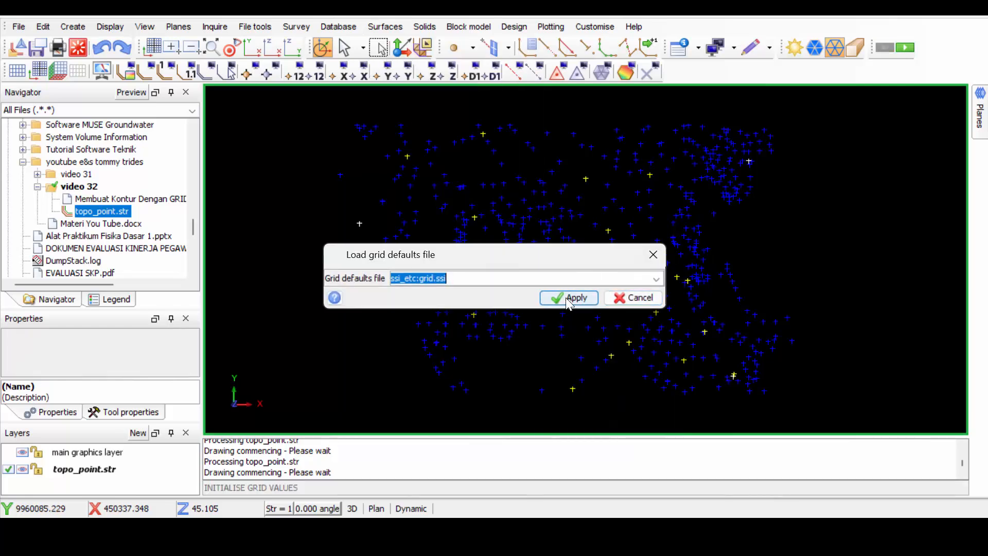
click(566, 298)
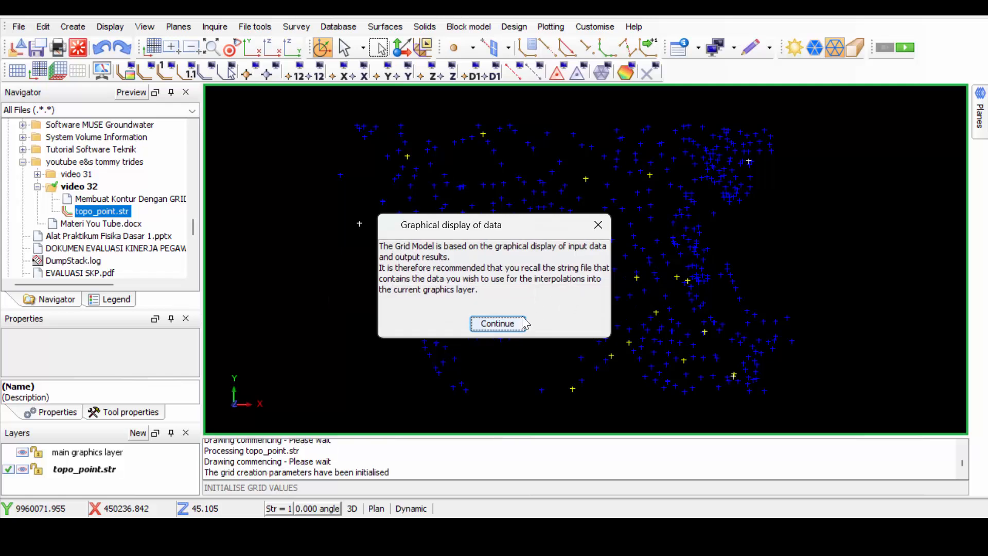
click(505, 323)
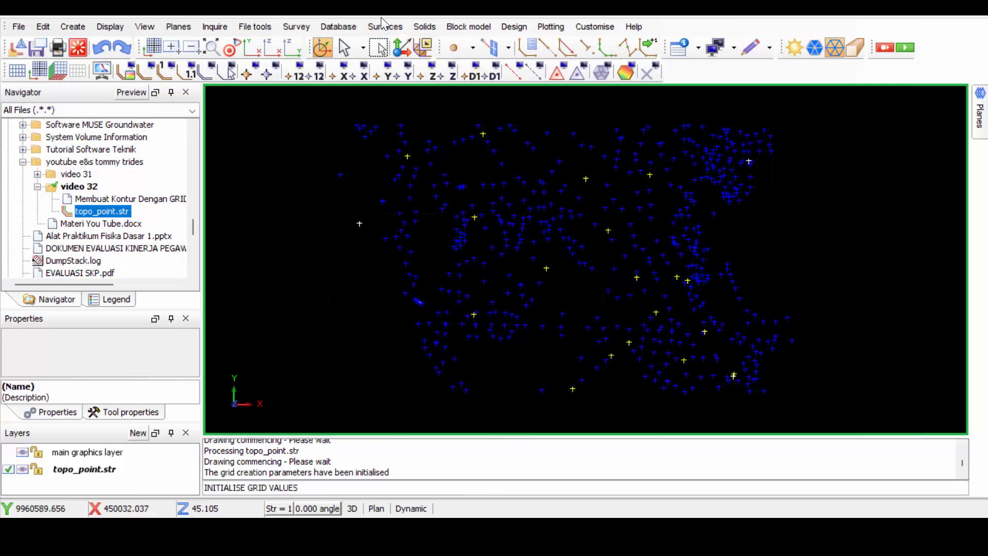
Define the contouring area extents from layer topo_point.str with Y and X grid step sizes of 30, accepting the proposed mesh parameters.
click(385, 27)
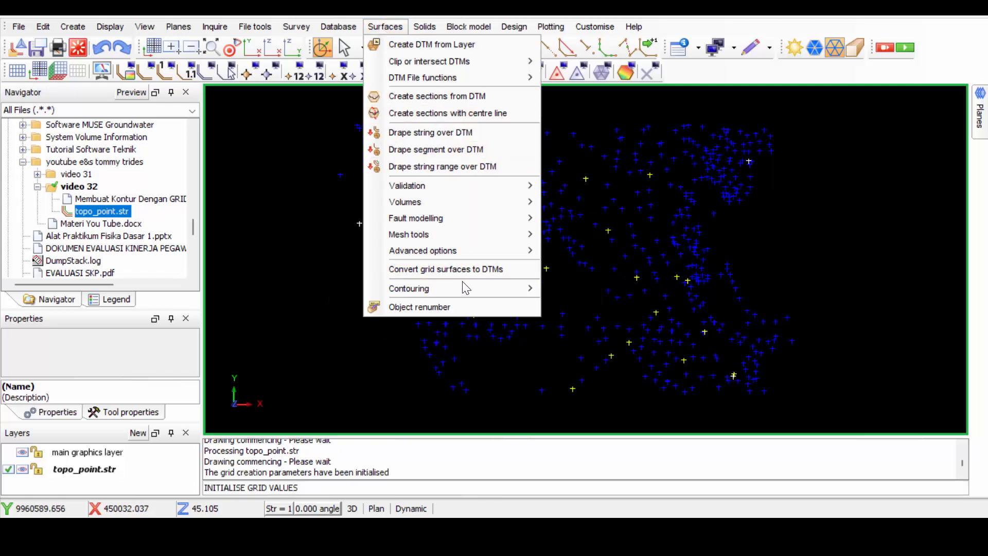
mouse_move(484, 288)
mouse_move(616, 312)
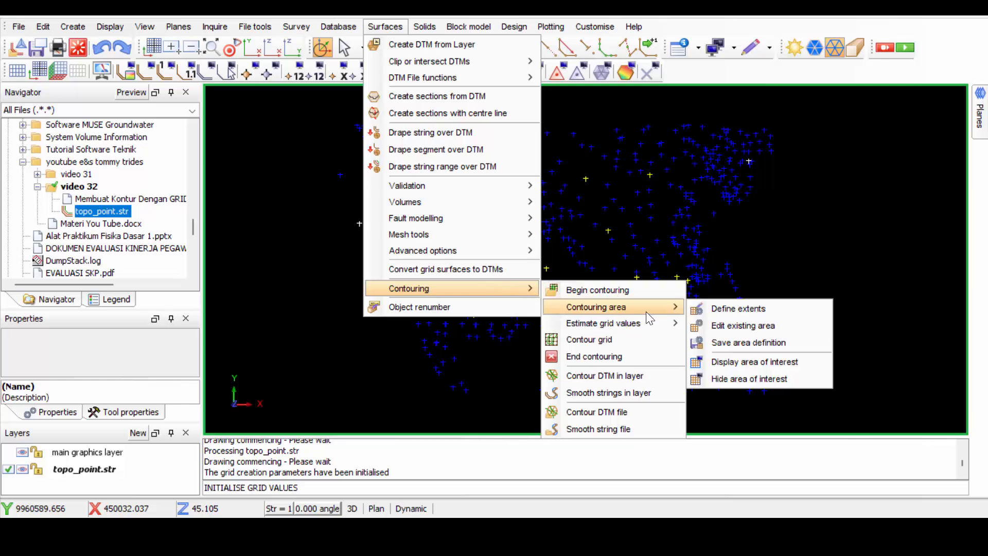
click(742, 310)
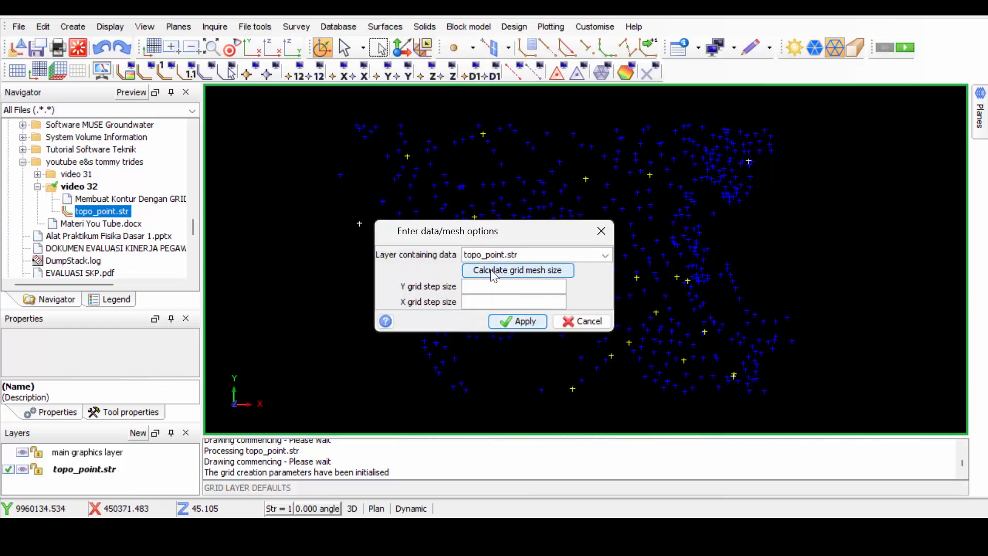
click(473, 299)
click(496, 270)
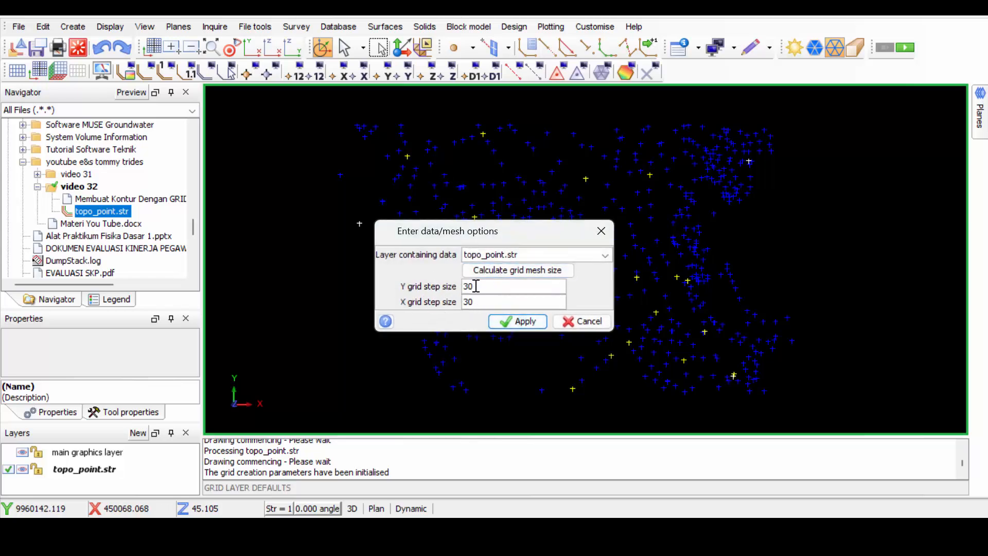
click(521, 321)
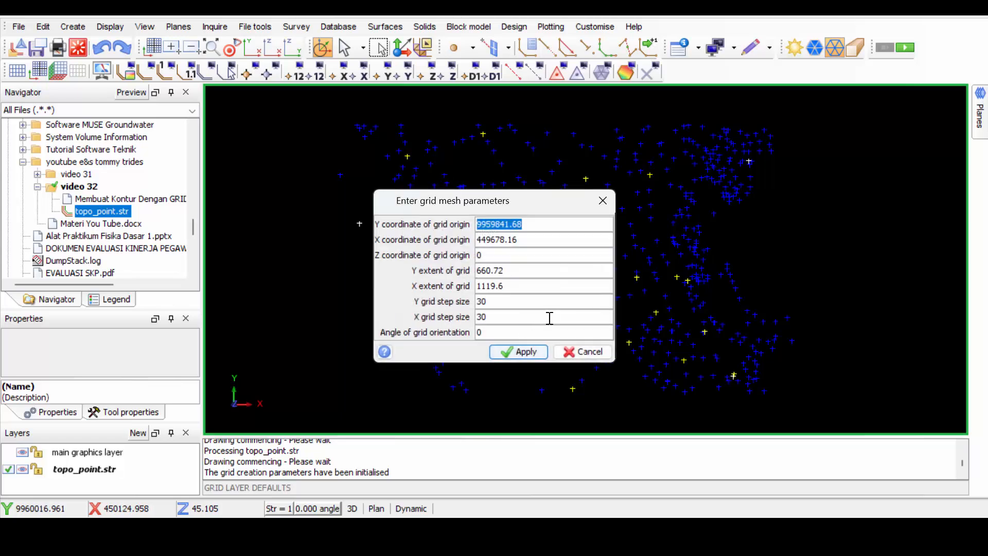
click(519, 354)
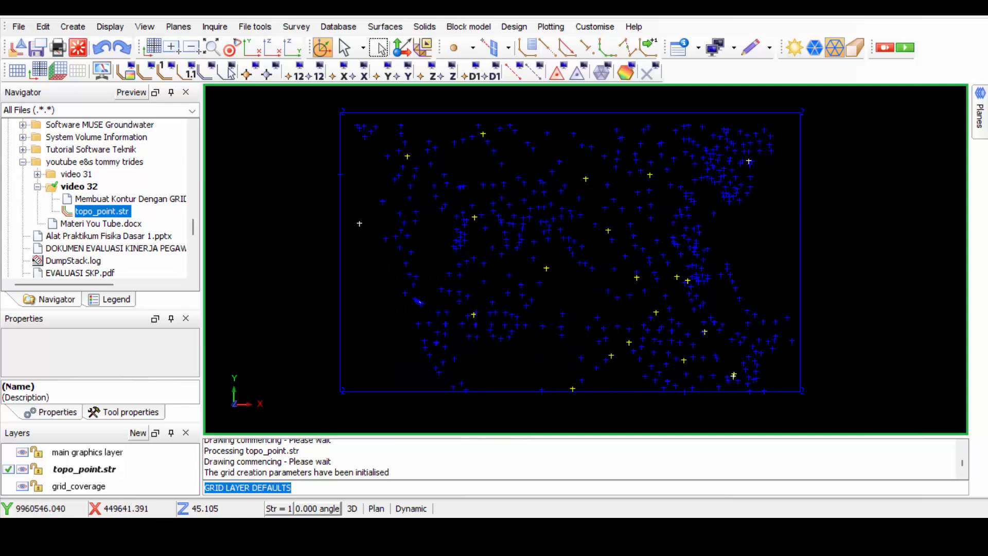
Start an inverse distance estimation of the grid values, using the Z field of topo_point.str as the data source.
click(385, 27)
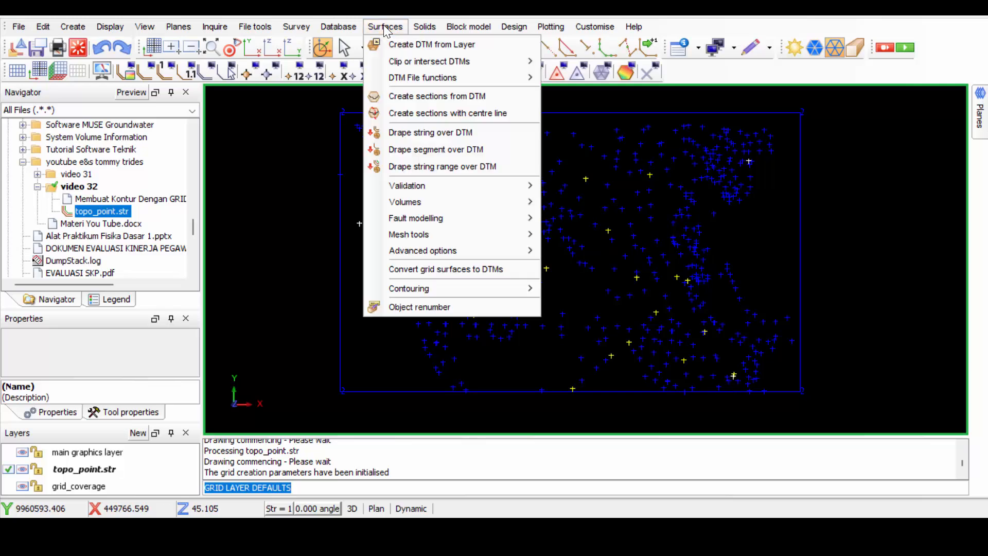
mouse_move(466, 289)
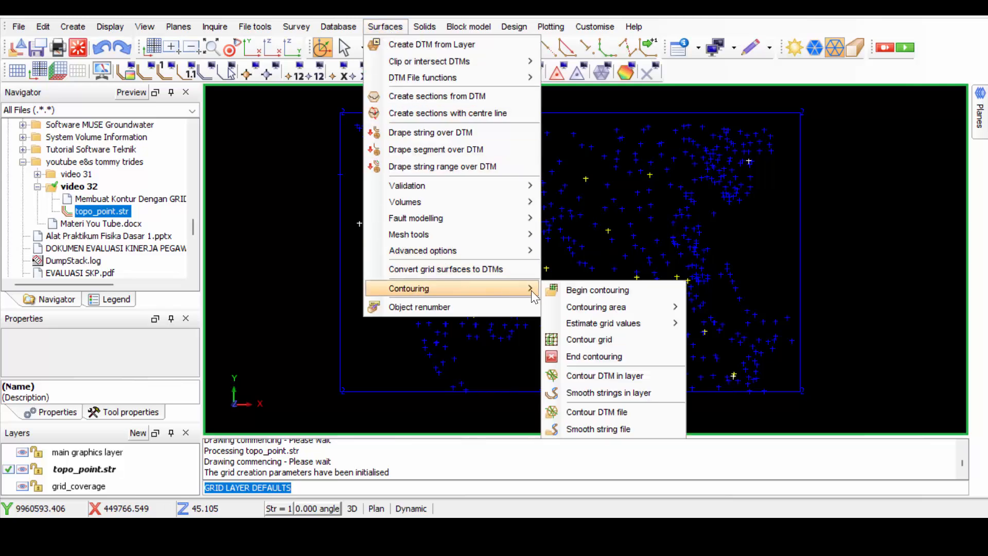
mouse_move(628, 319)
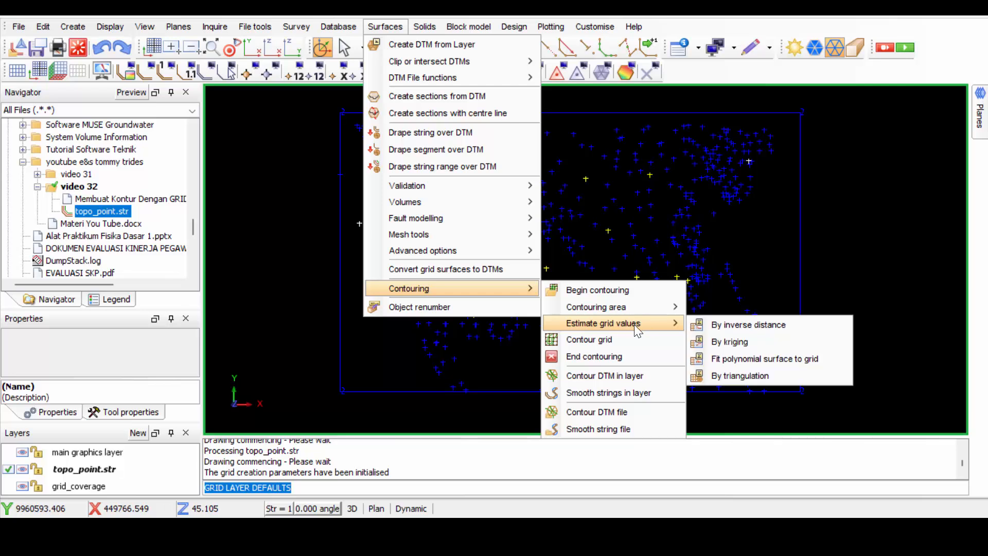
click(722, 322)
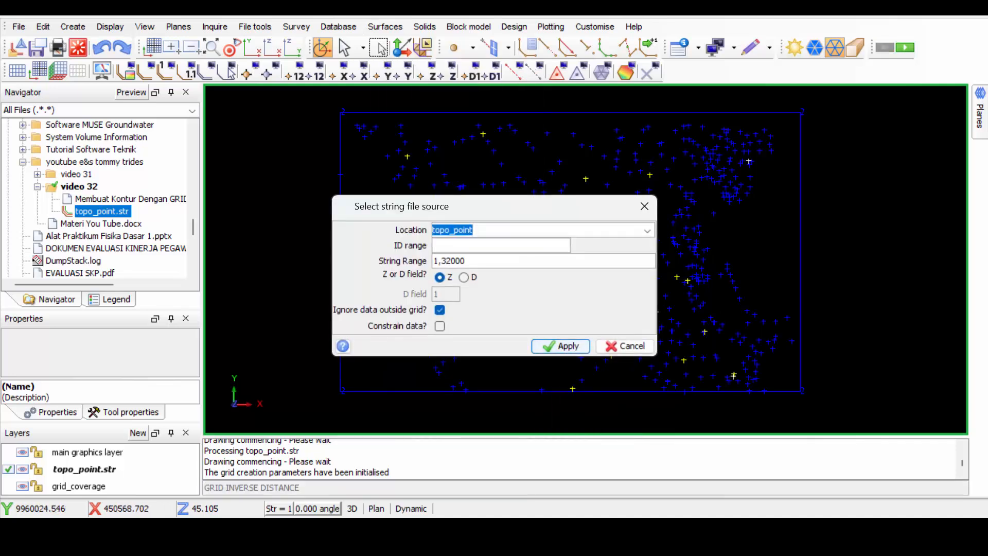
click(647, 230)
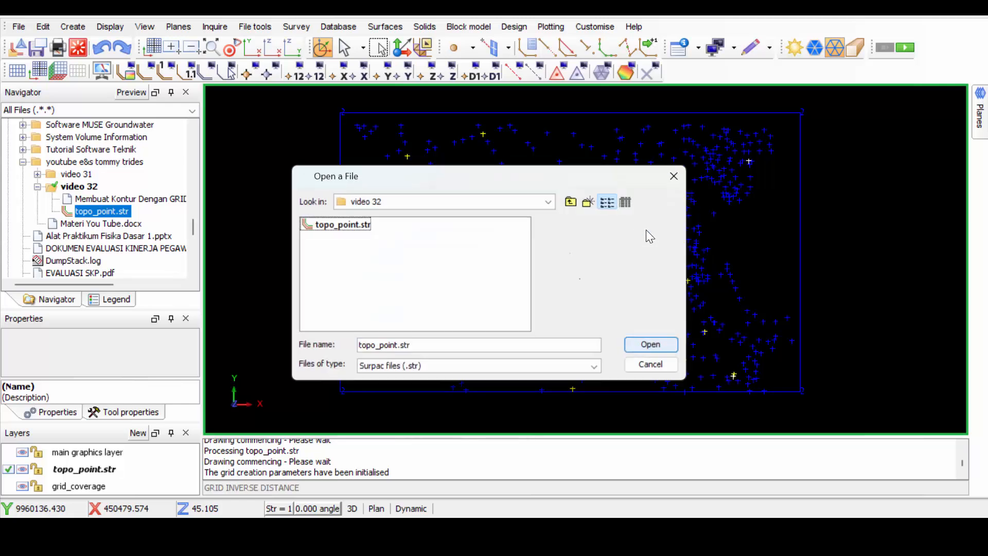
double_click(326, 228)
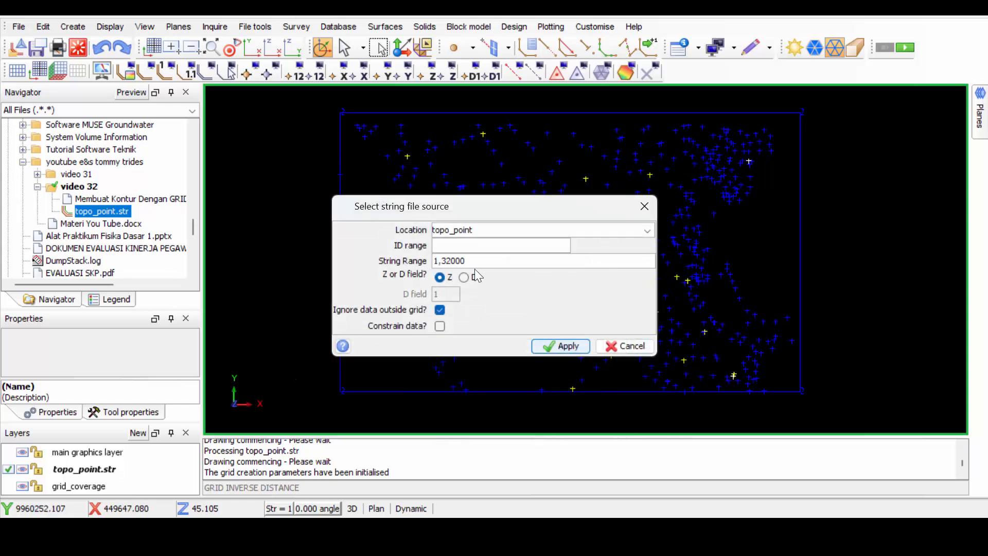
click(438, 278)
click(569, 347)
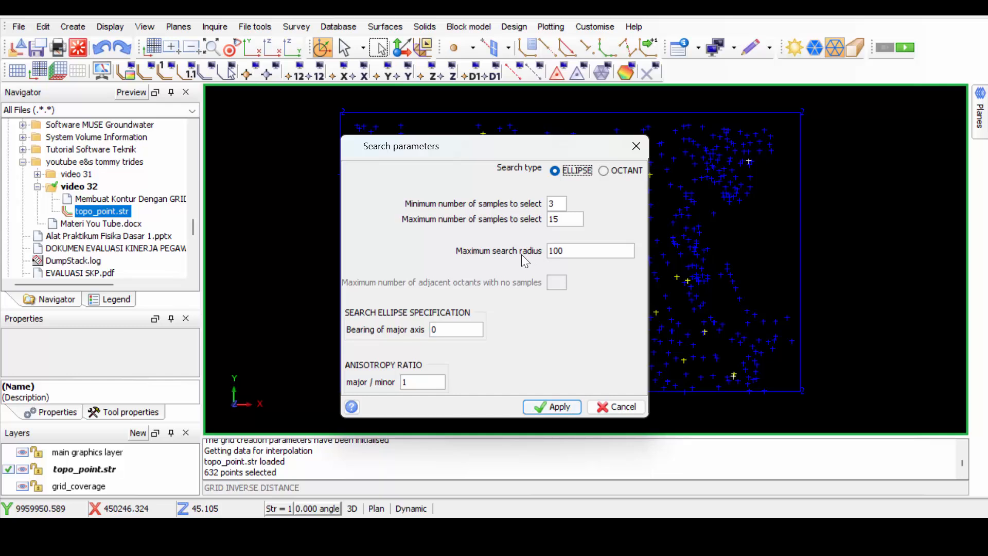
Apply ellipse search parameters with 3 minimum samples, 15 maximum samples and a maximum search radius of 100.
double_click(576, 250)
double_click(560, 203)
double_click(552, 219)
double_click(575, 256)
click(555, 406)
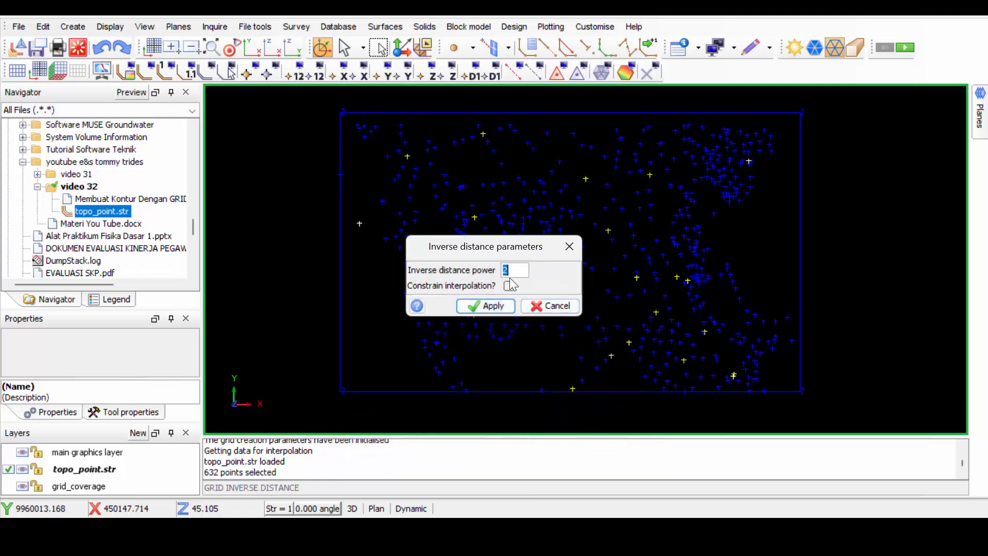
Run the grid interpolation with an inverse distance power of 2 and no interpolation constraint.
click(513, 270)
drag(513, 269, 497, 269)
click(478, 307)
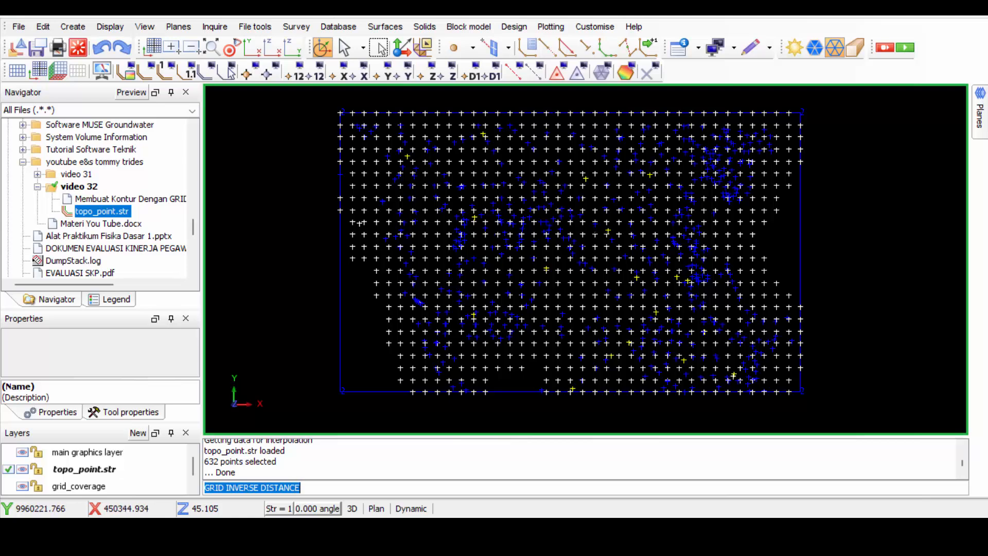
Examine the estimated grid points in plan view, both close up and across the whole contouring area.
scroll(597, 224, up, 1)
scroll(595, 228, up, 5)
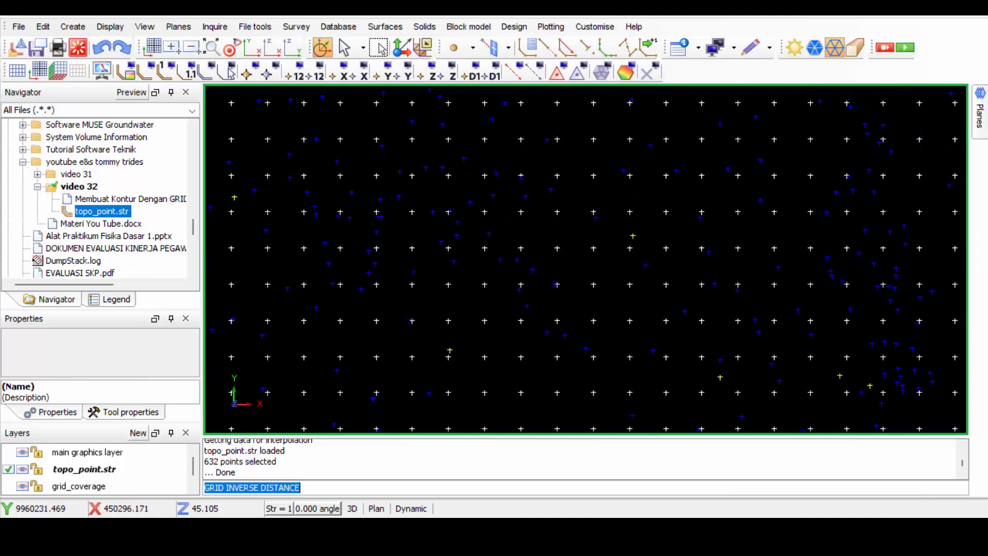
click(255, 49)
scroll(511, 208, up, 1)
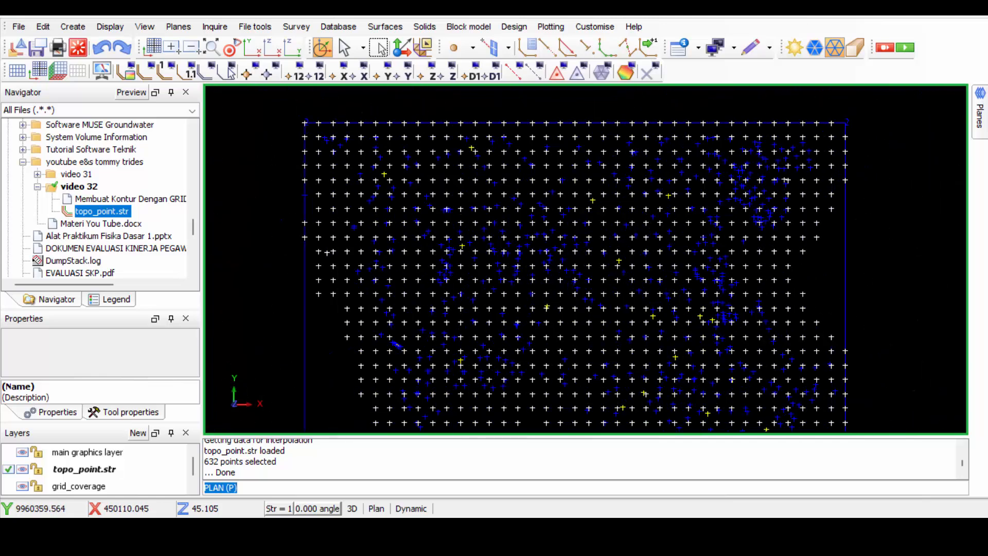
middle_drag(587, 288, 585, 260)
scroll(586, 261, down, 1)
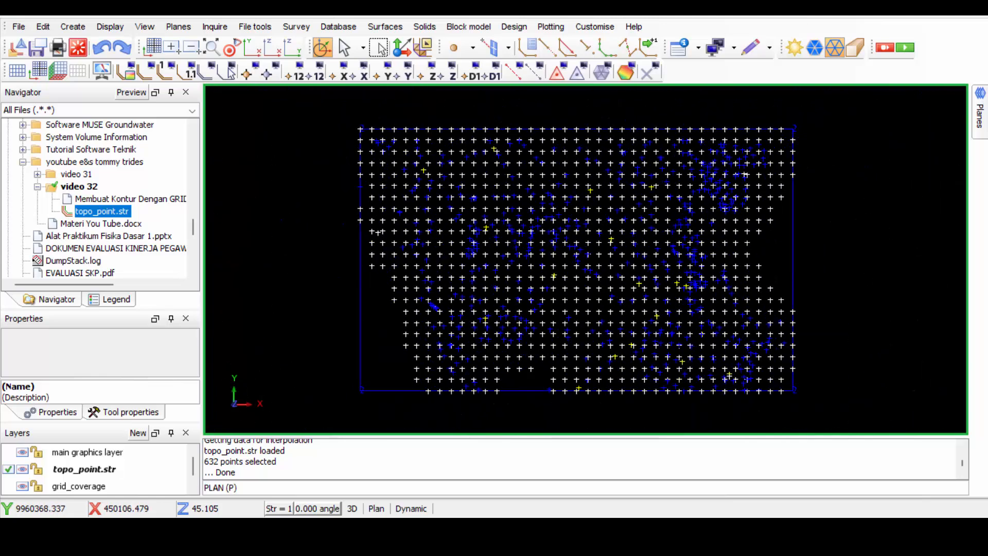
scroll(517, 185, up, 1)
scroll(520, 189, down, 1)
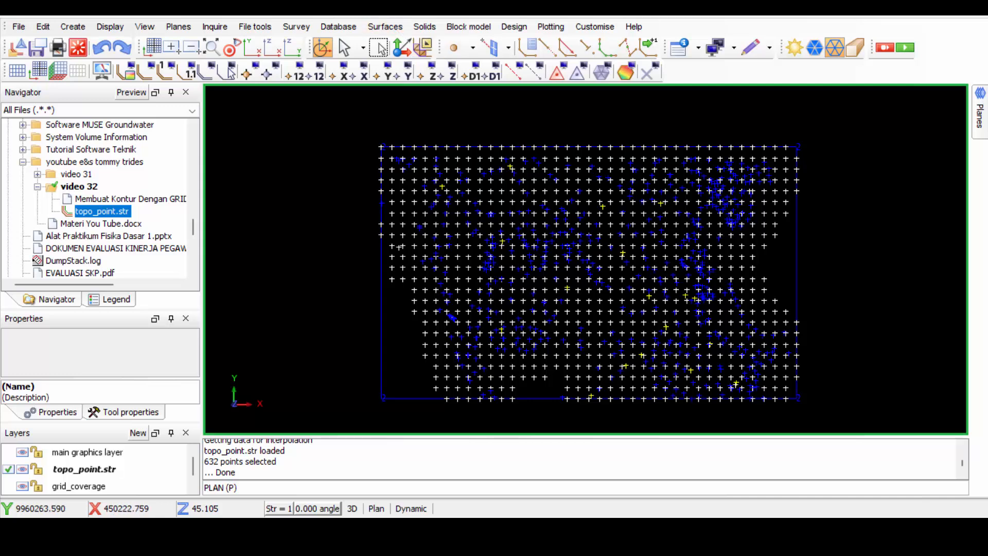
click(425, 28)
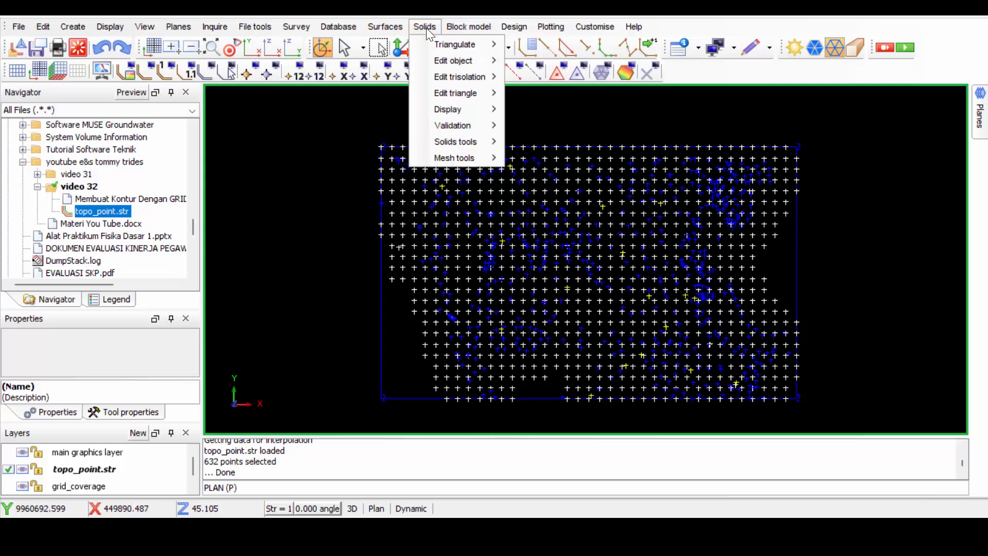
mouse_move(465, 31)
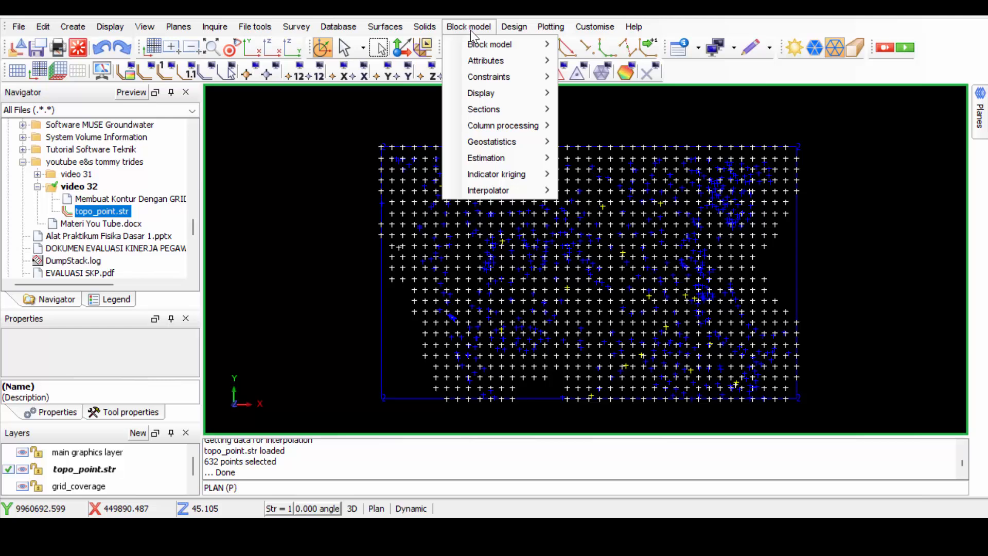
mouse_move(414, 27)
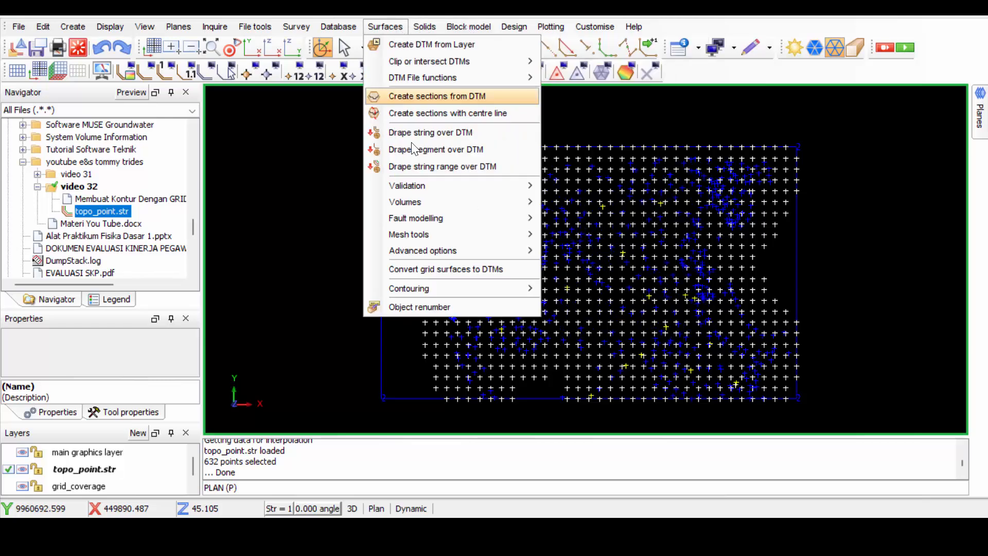
mouse_move(456, 287)
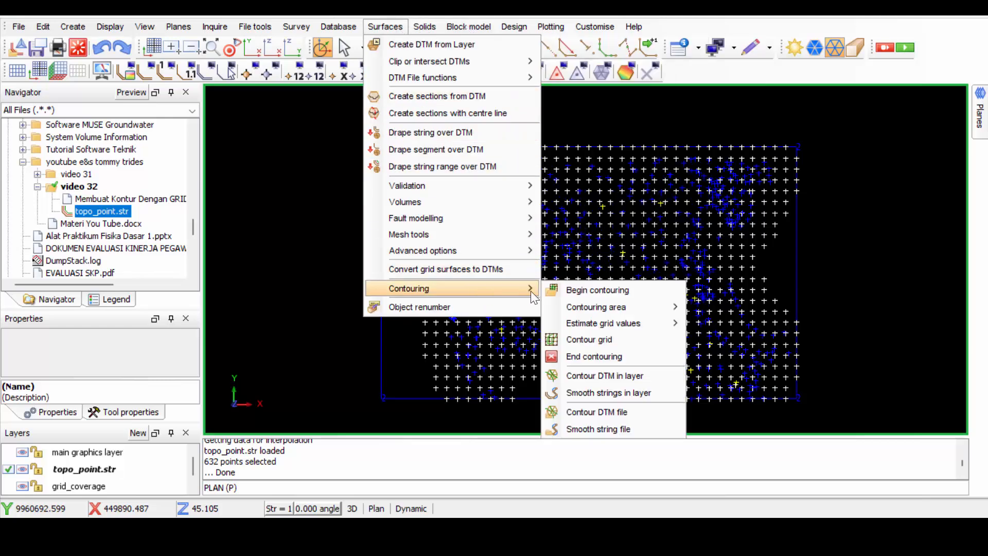
click(589, 340)
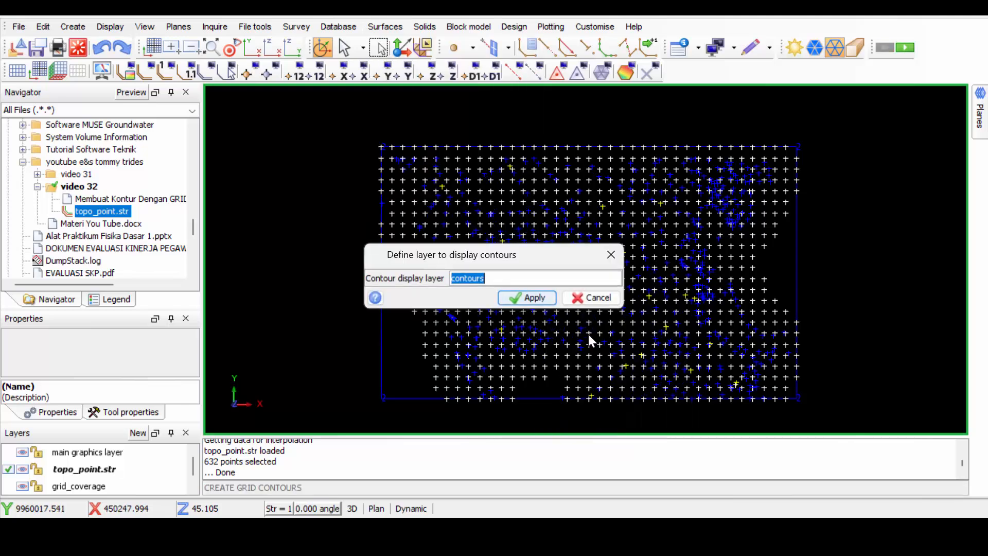
click(592, 297)
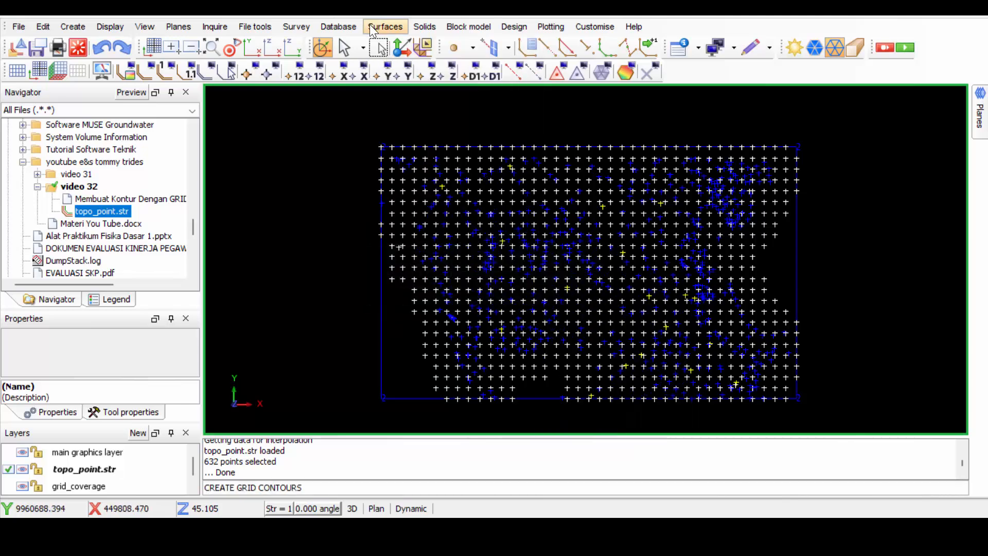
Contour the grid into the contours layer with smoothed contours from 16.002 to 76.993 at an interval of 1.
click(385, 27)
mouse_move(494, 292)
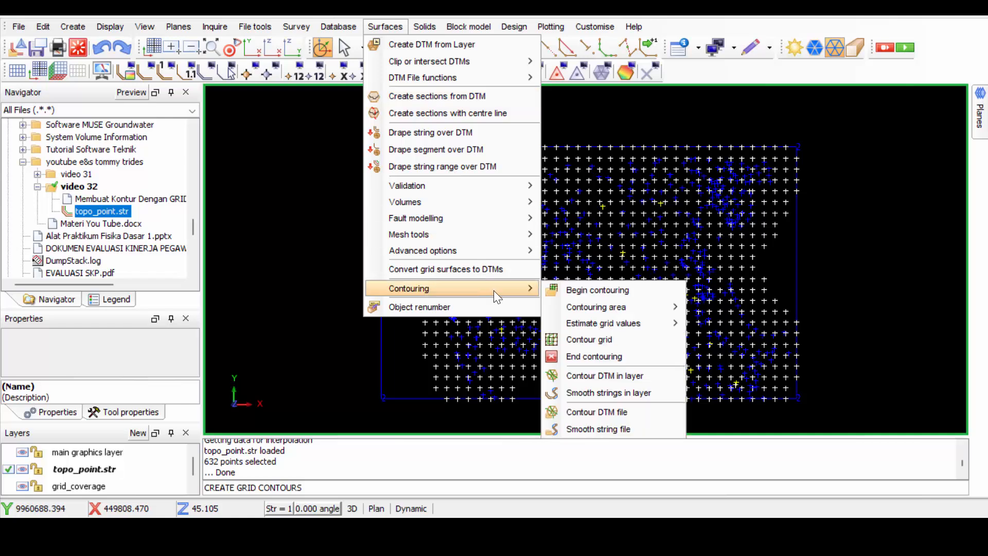
click(597, 343)
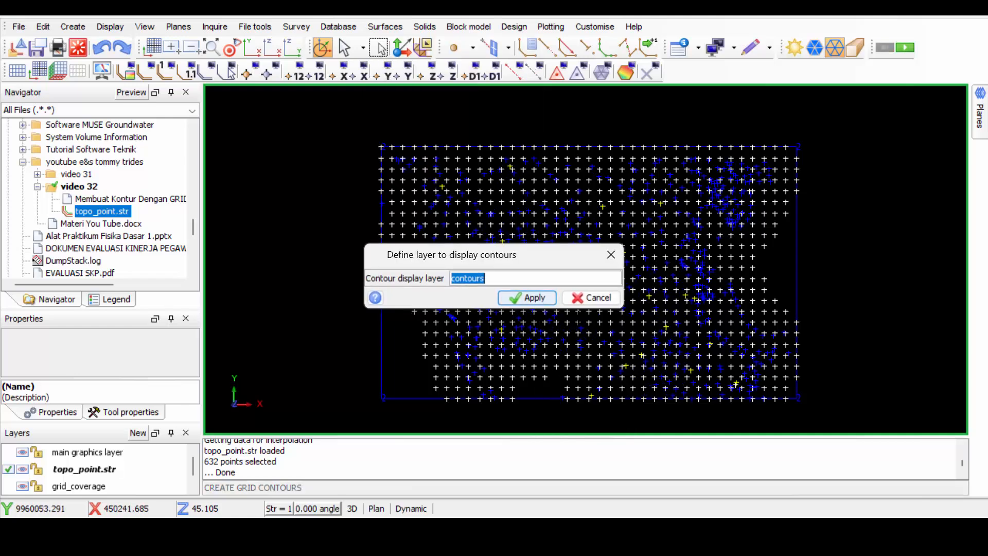
click(526, 299)
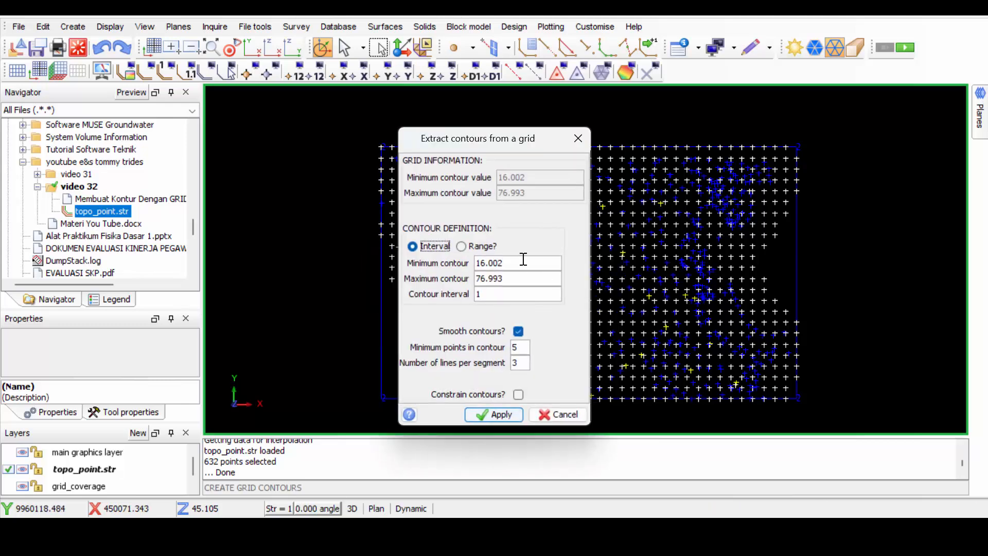
double_click(493, 294)
click(475, 415)
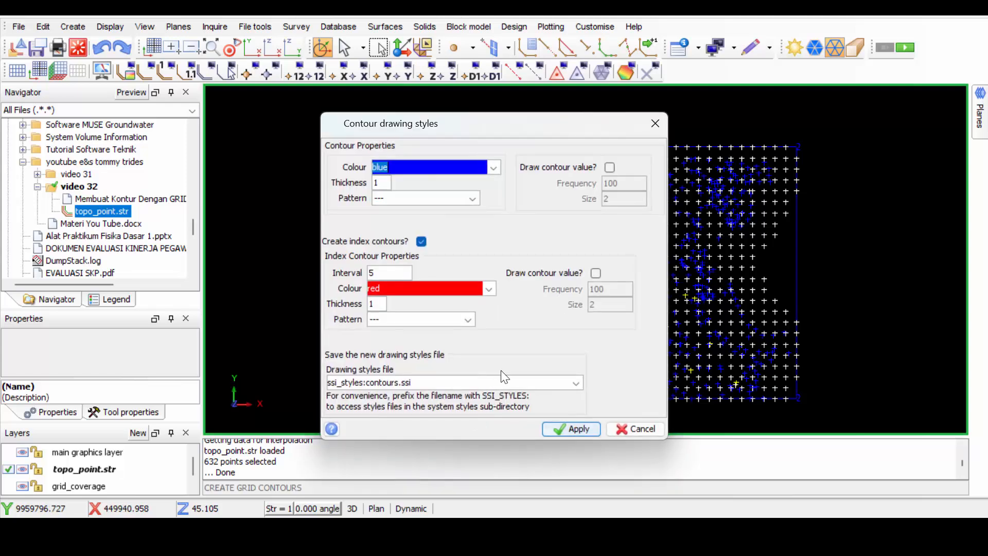
Draw the contours in blue with red index contours at interval 5, saving the styles to ssi_styles:contours.ssi.
click(570, 431)
click(551, 321)
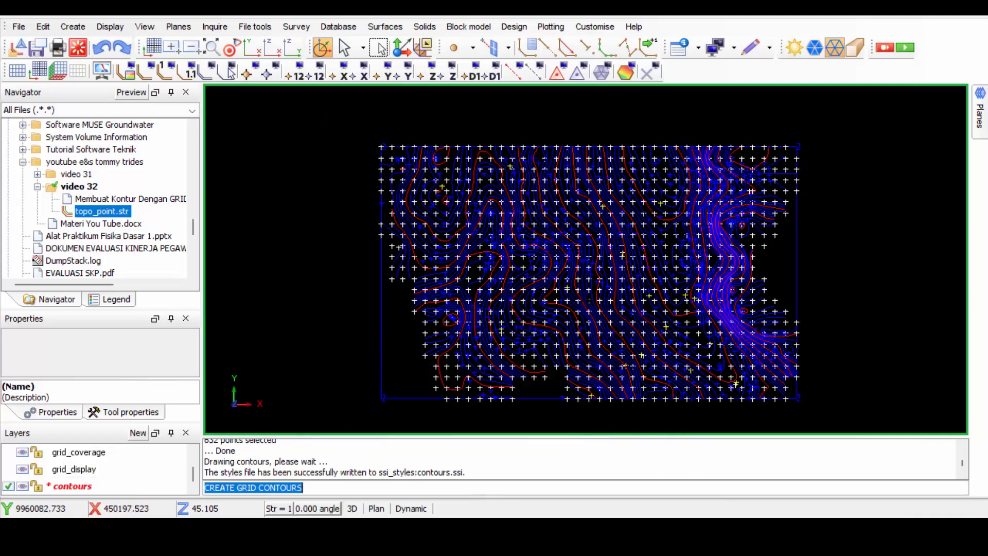
scroll(619, 267, down, 2)
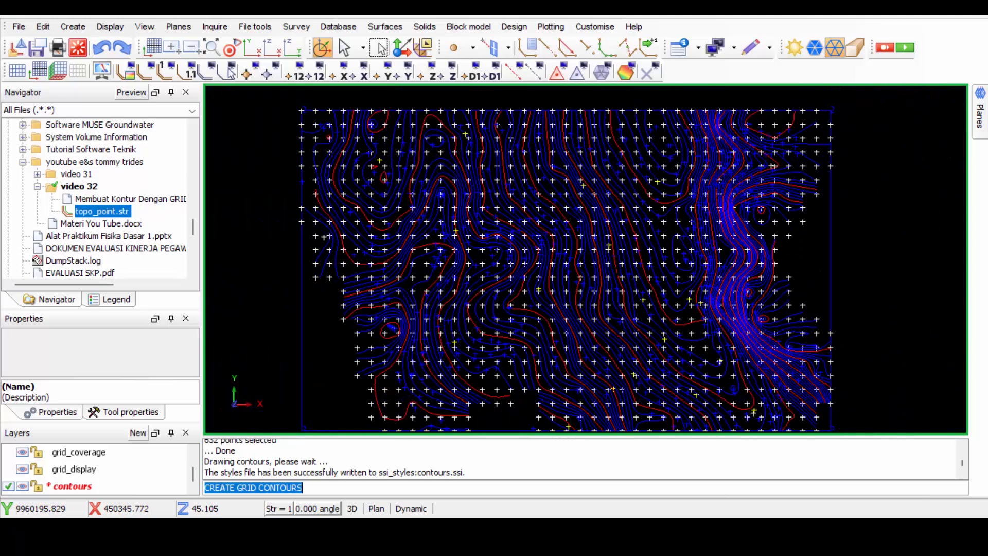
Examine the generated contours in plan view, both close up and across the whole gridded area.
scroll(571, 260, up, 1)
scroll(572, 260, down, 1)
middle_drag(571, 260, 564, 245)
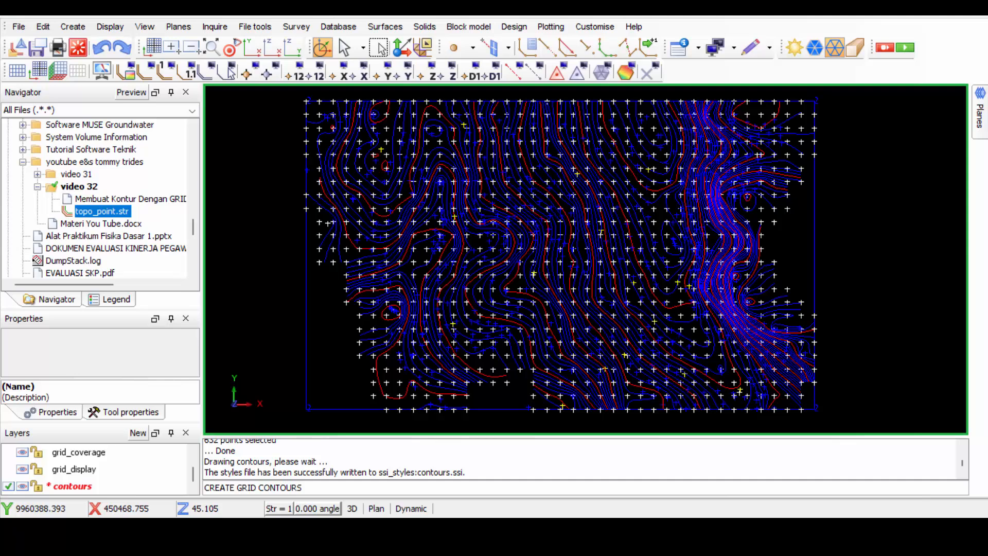
scroll(572, 252, up, 1)
scroll(570, 260, down, 1)
middle_drag(570, 260, 563, 282)
scroll(561, 282, up, 1)
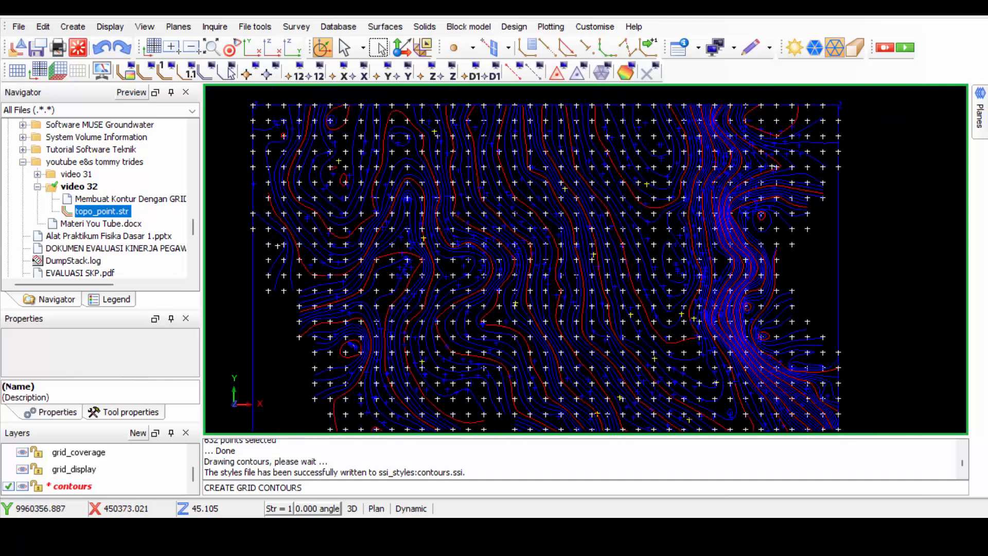
scroll(558, 283, down, 1)
Make grid_display the active layer and draw the Z values of all its points.
click(93, 470)
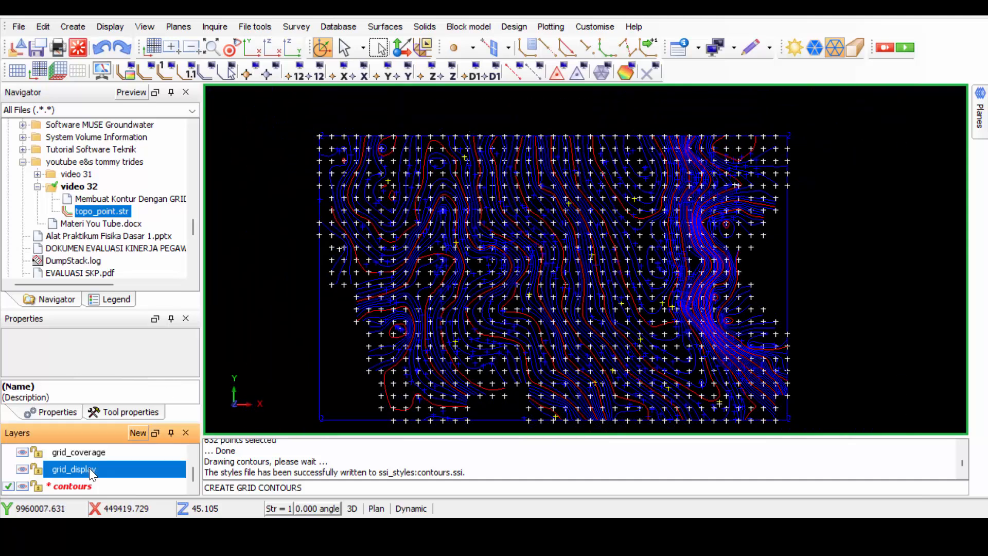
scroll(502, 381, down, 1)
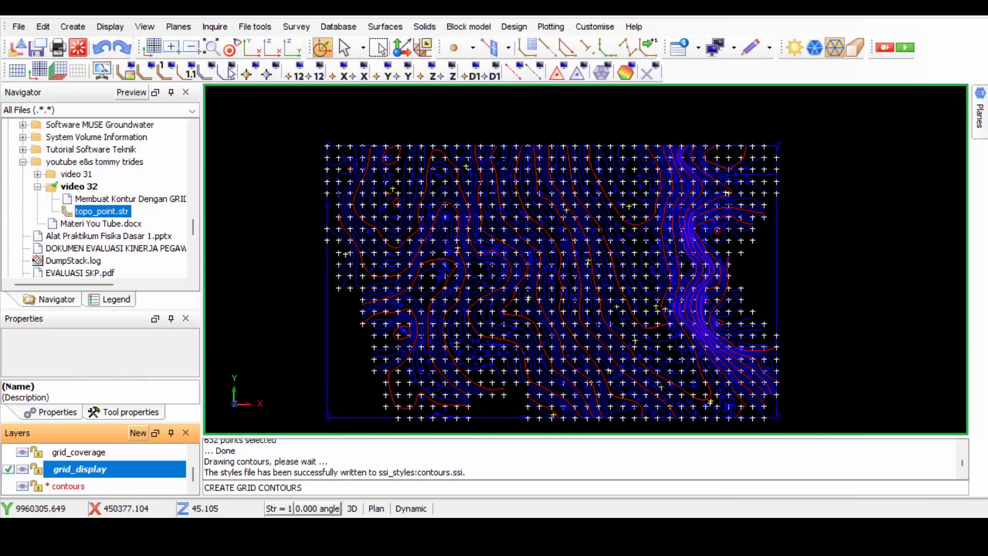
click(427, 74)
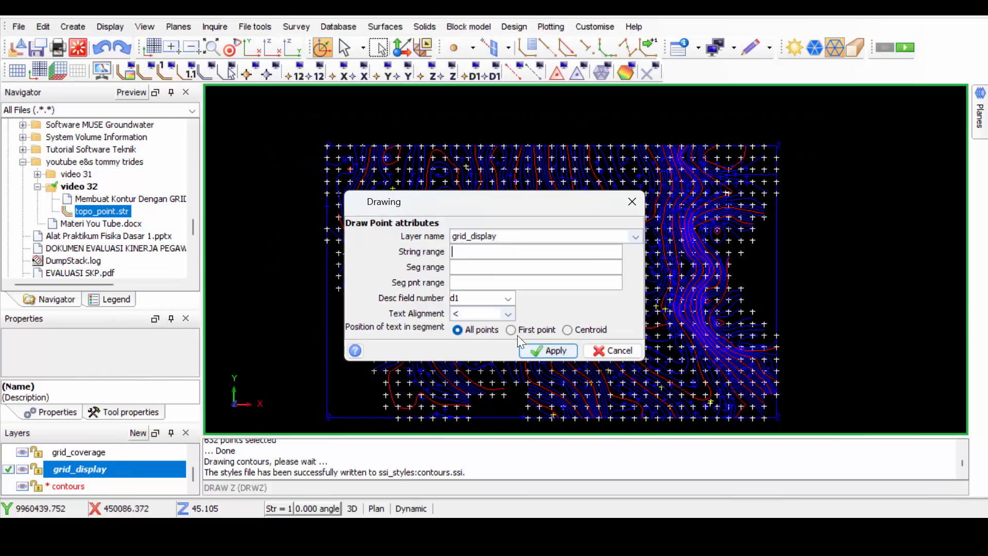
click(531, 350)
Examine the elevation labels of the grid points against the neighbouring contour lines, up close and in an oblique 3D view.
scroll(655, 239, up, 3)
drag(582, 329, 619, 238)
scroll(619, 238, up, 5)
scroll(617, 242, up, 2)
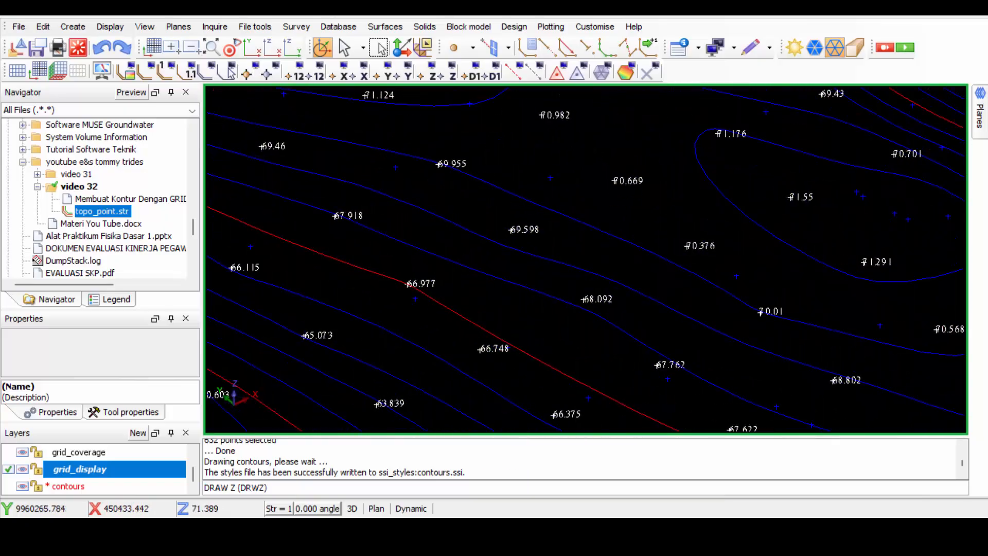
scroll(618, 242, down, 10)
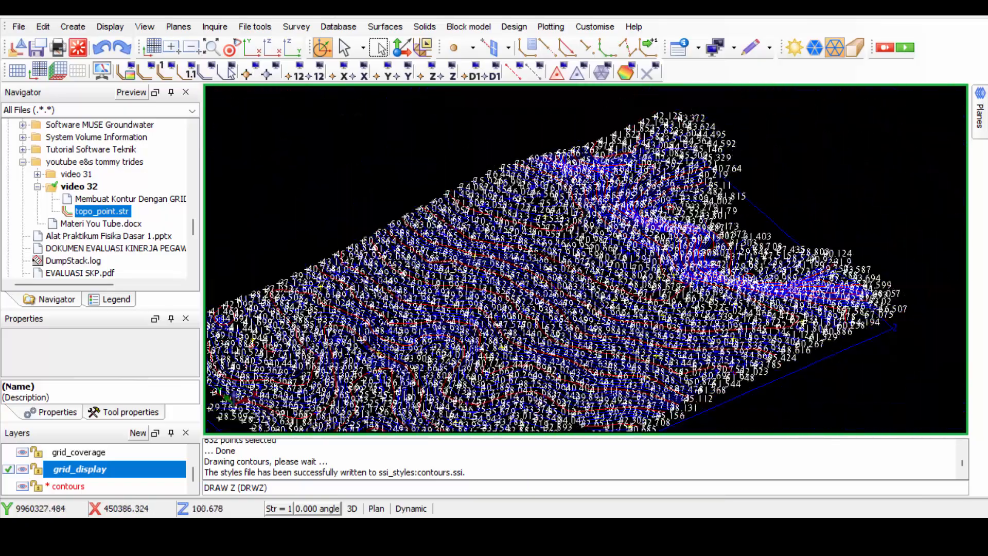
drag(618, 241, 558, 279)
scroll(559, 297, up, 7)
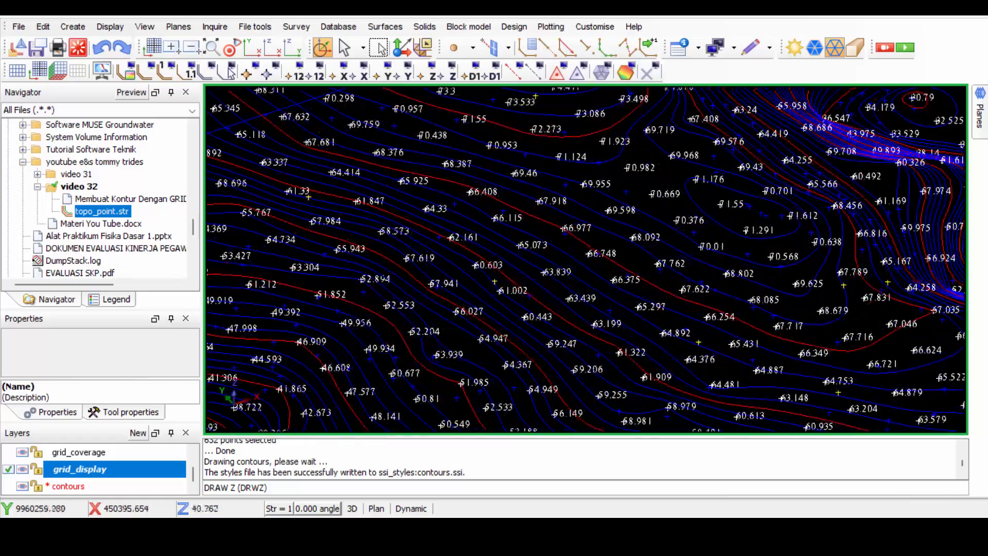
scroll(559, 296, down, 5)
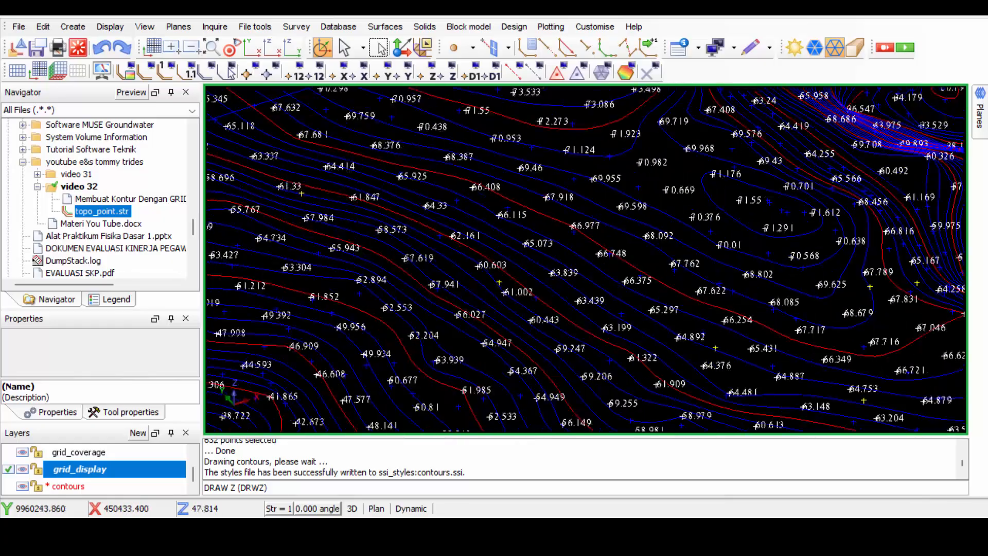
scroll(571, 296, up, 2)
scroll(597, 298, down, 3)
scroll(617, 302, up, 3)
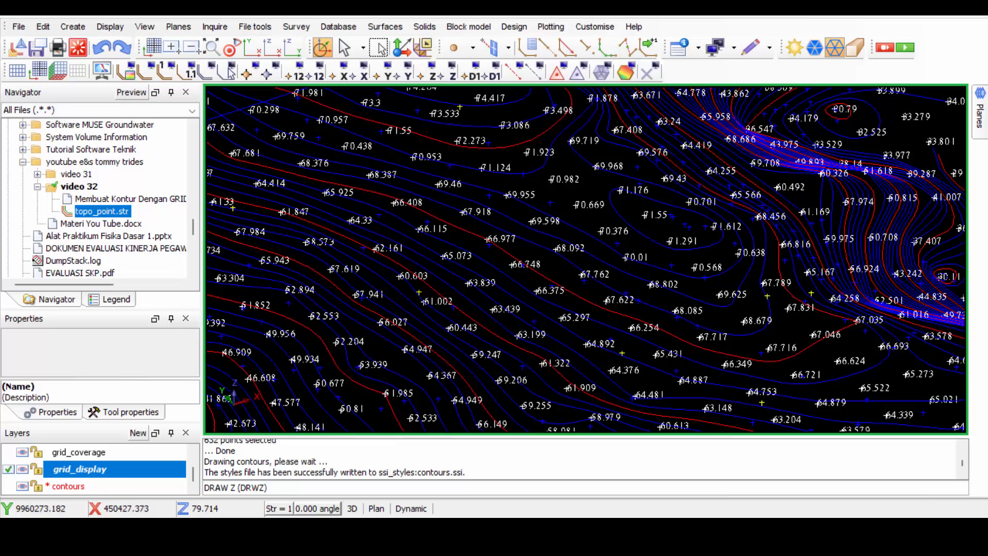
scroll(677, 191, down, 5)
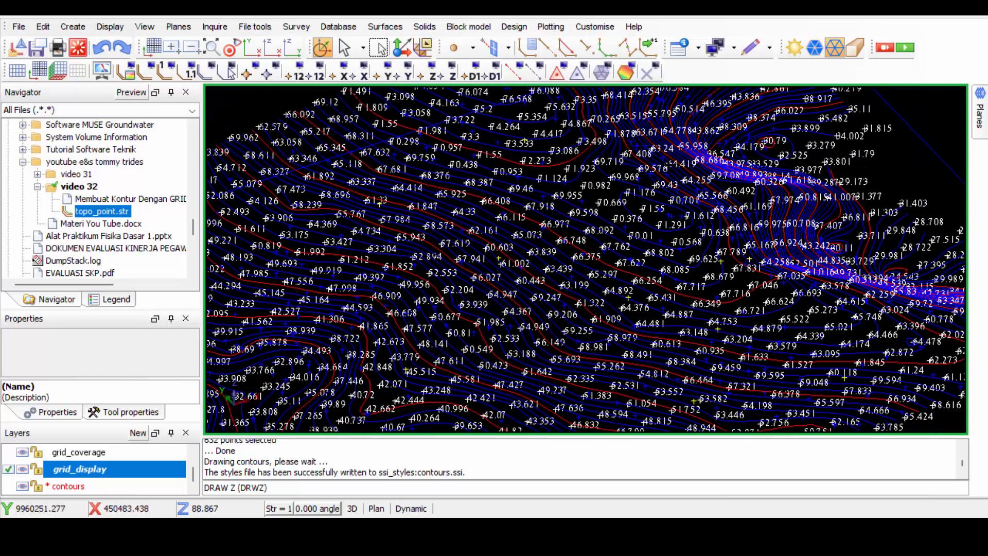
scroll(372, 250, up, 2)
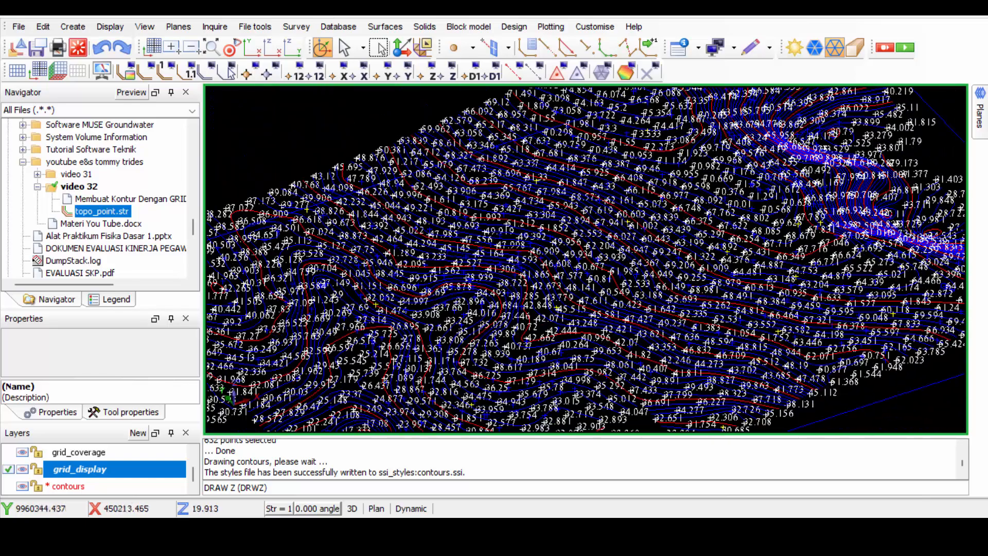
Erase the Z value labels from the grid_display layer and return to a plan view of the whole contoured area.
click(432, 72)
click(545, 351)
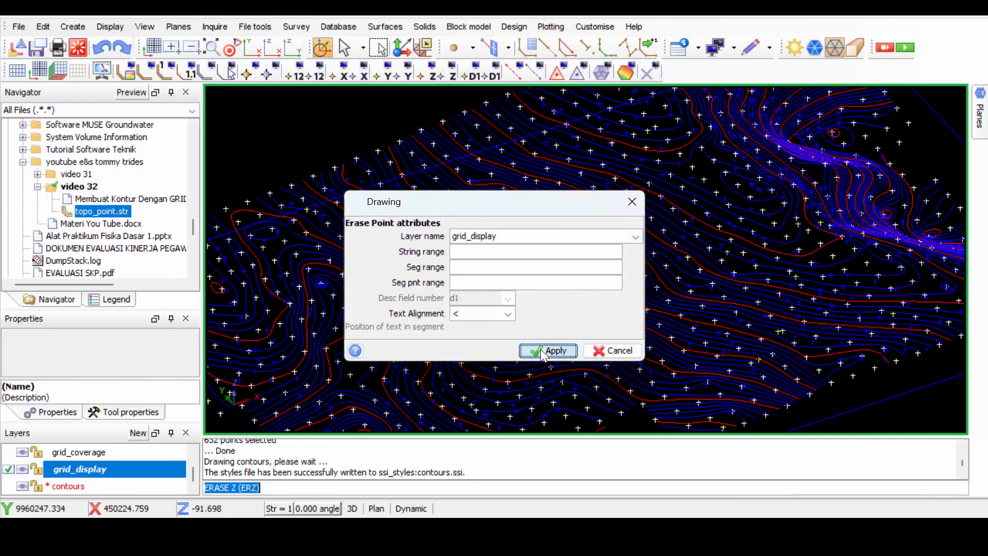
scroll(556, 329, down, 2)
click(252, 49)
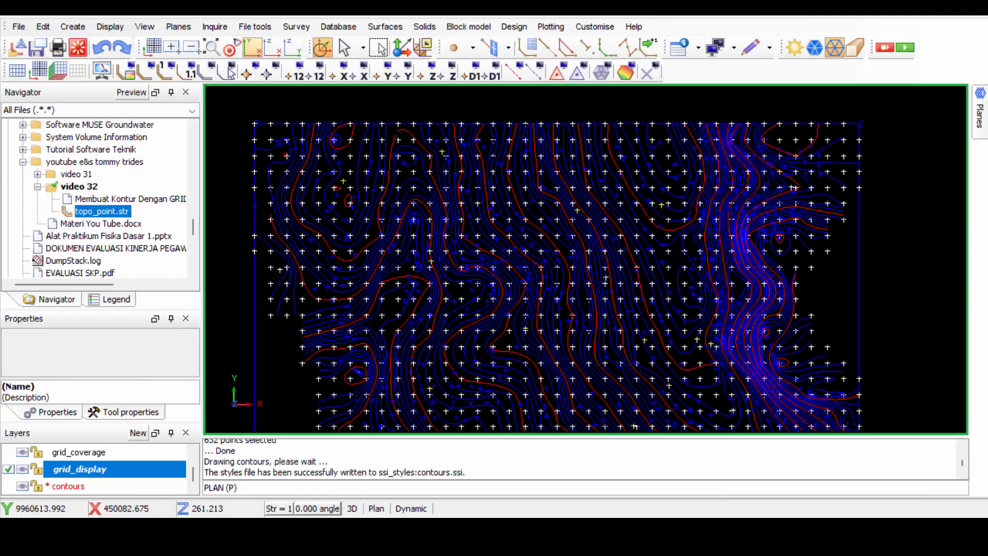
scroll(588, 259, down, 3)
scroll(586, 228, up, 2)
middle_drag(581, 236, 585, 187)
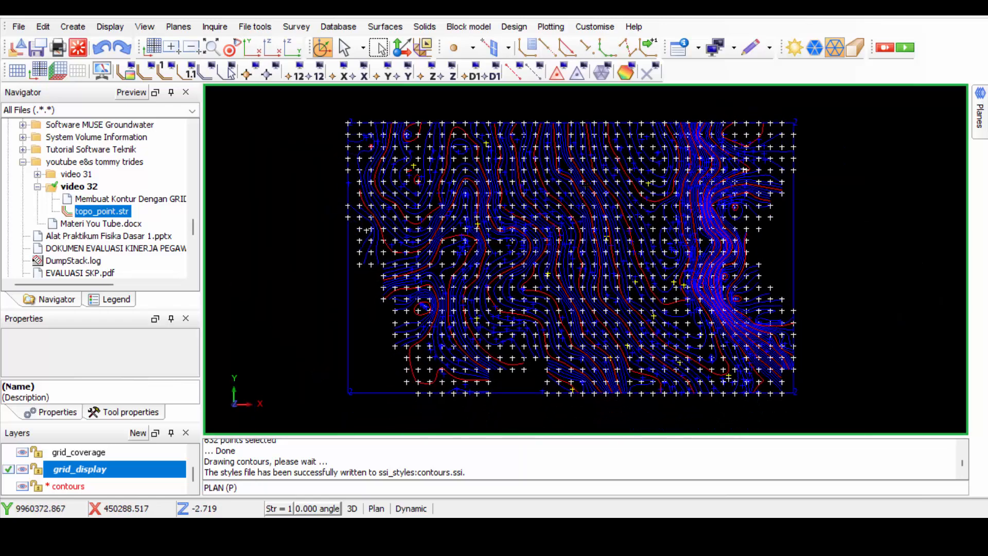